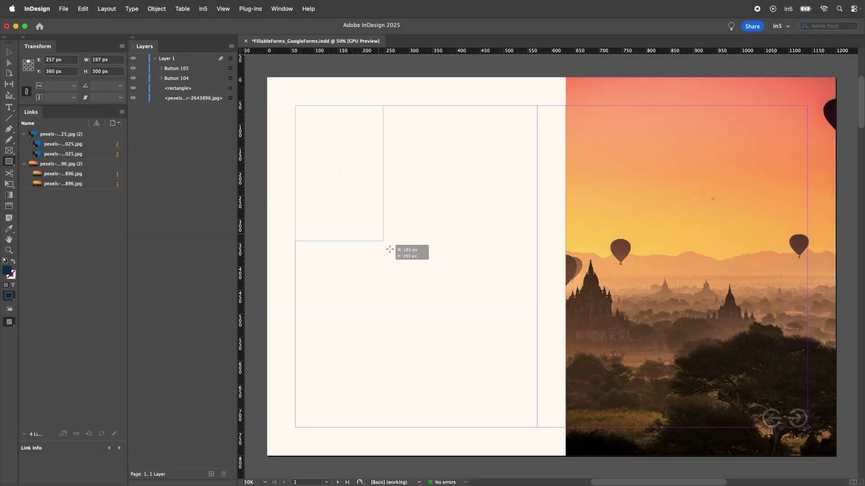
Draw a placeholder rectangle of 510 × 680 px filling the form column on page 1.
drag(386, 244, 537, 428)
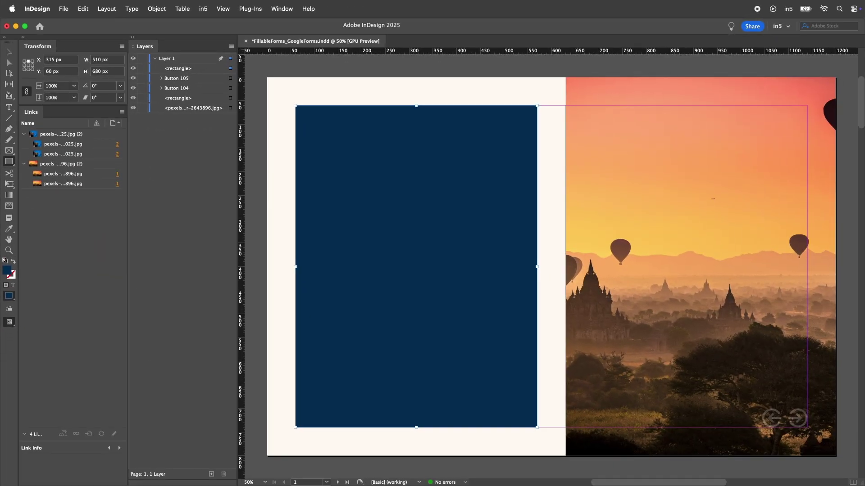
key(v)
Switch to Google Forms in Chrome and publish the Southeast Asian Adventure form for specific people.
key(super+Tab)
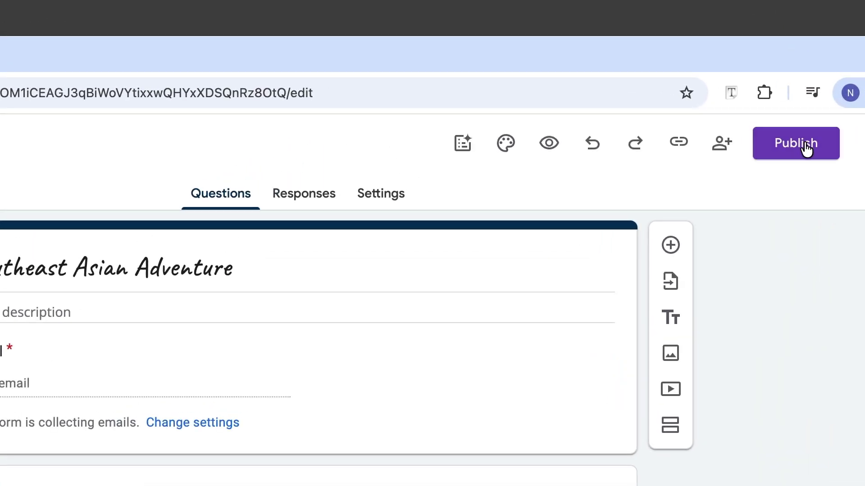
click(684, 73)
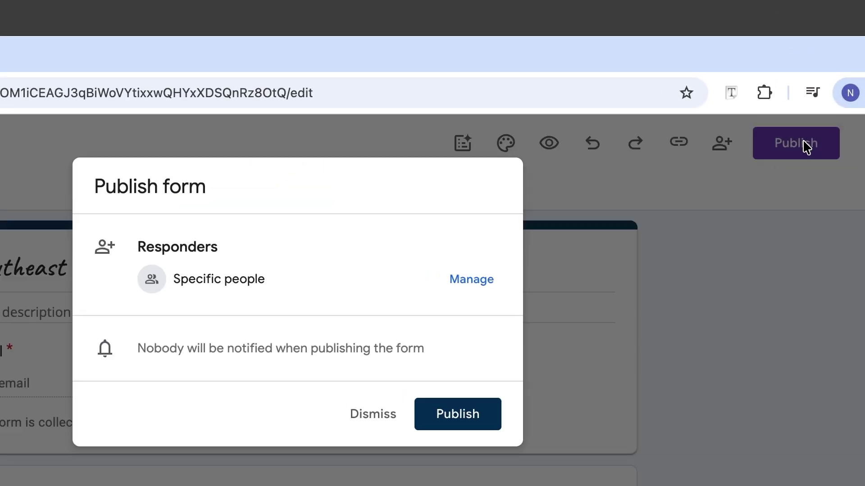
click(450, 412)
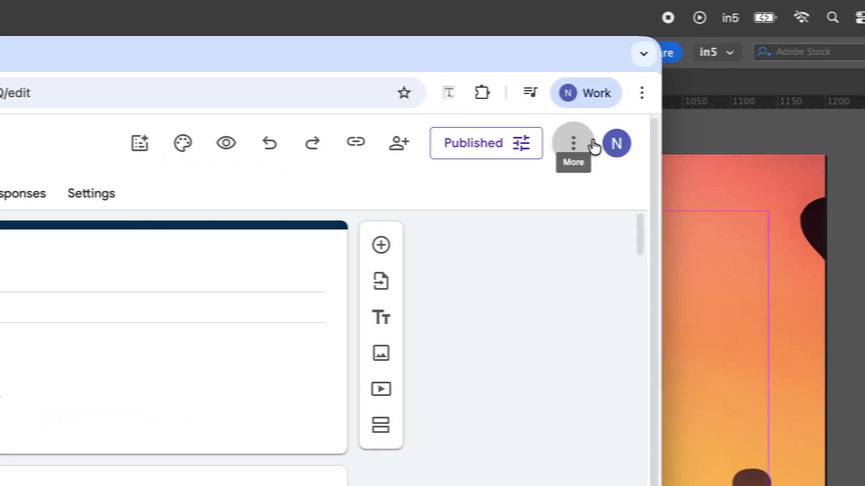
Set the published form's HTML embed size to 510 px wide and 680 px high, and copy the embed code.
click(841, 144)
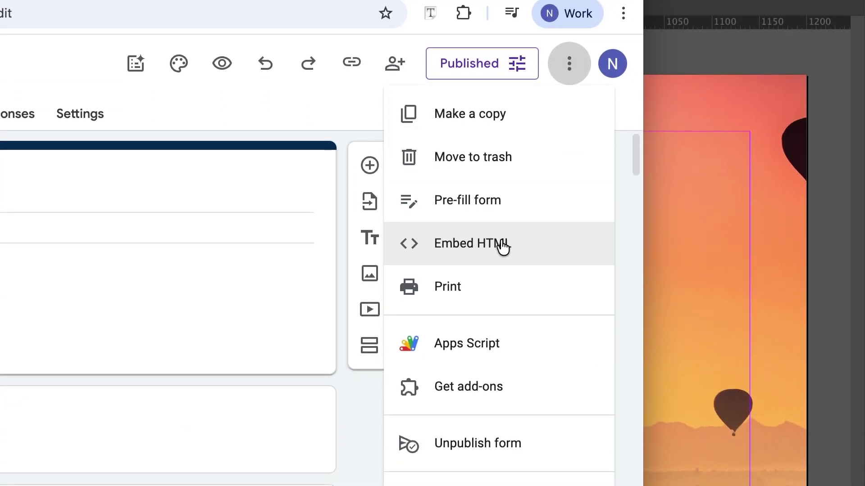
click(503, 248)
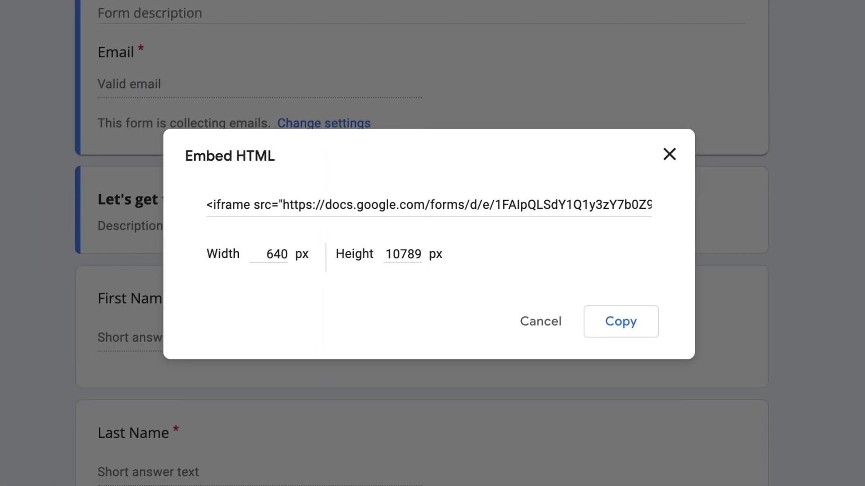
double_click(286, 252)
text(510)
key(Tab)
text(680)
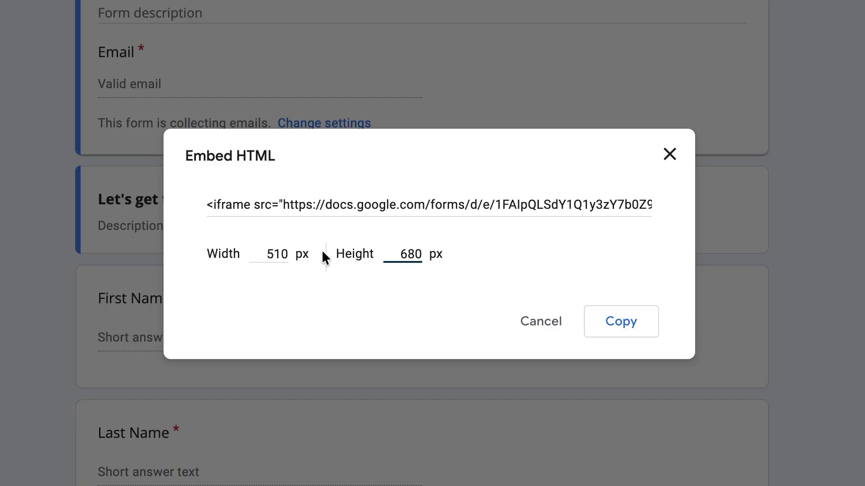
click(619, 325)
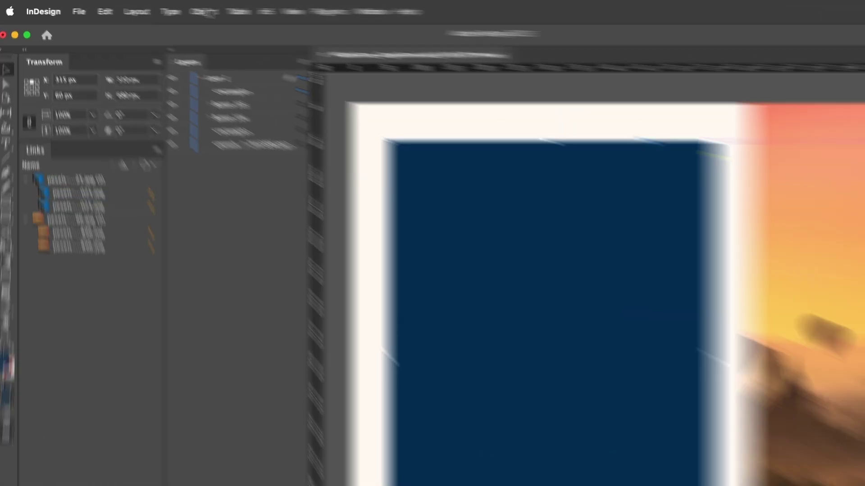
Return to InDesign and insert an HTML object containing the copied Google Forms iframe code.
click(157, 9)
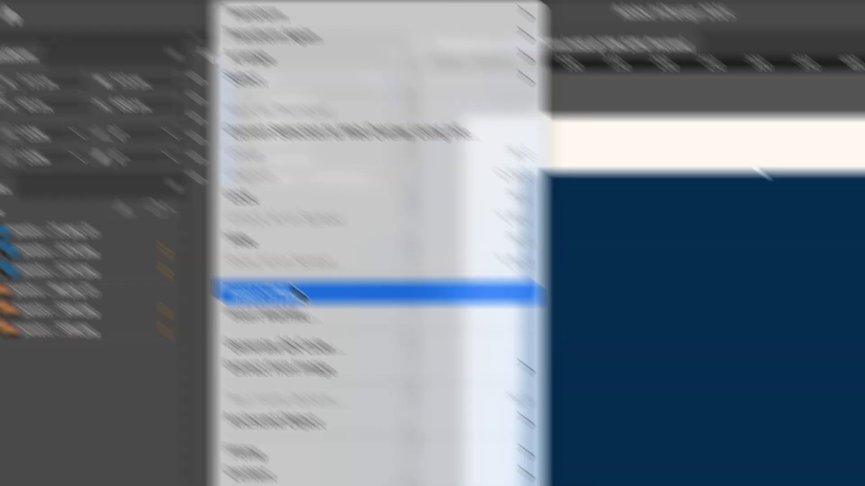
click(297, 293)
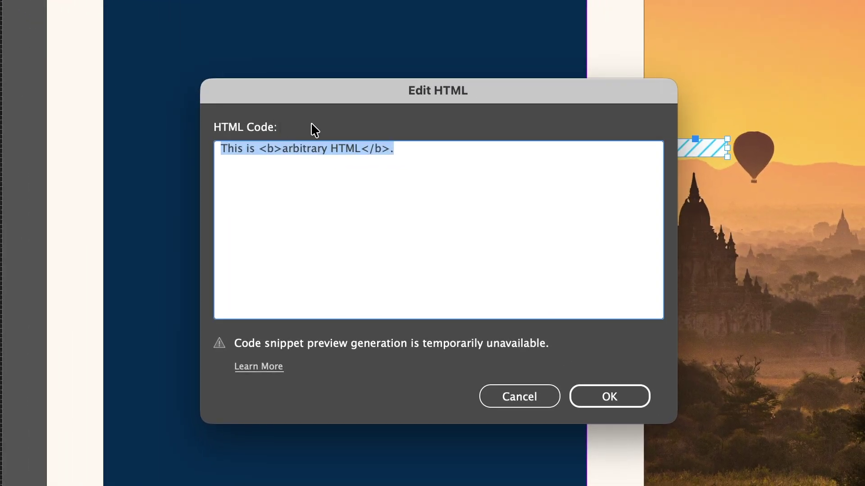
key(super+v)
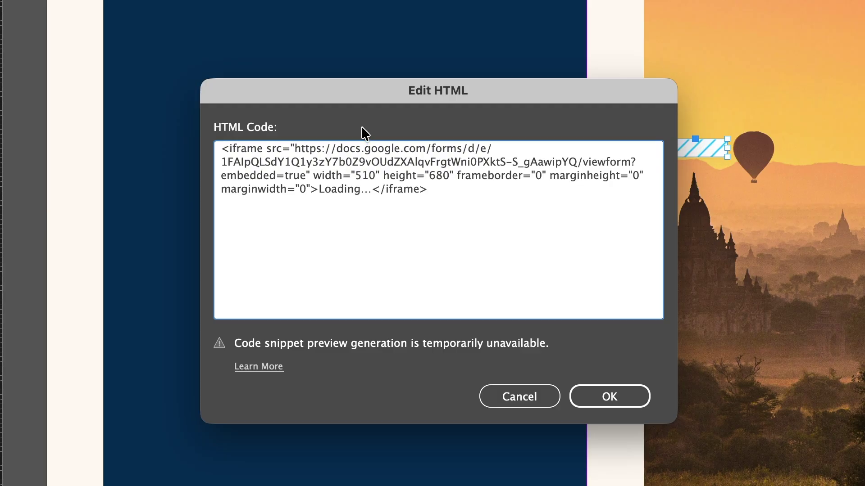
click(609, 397)
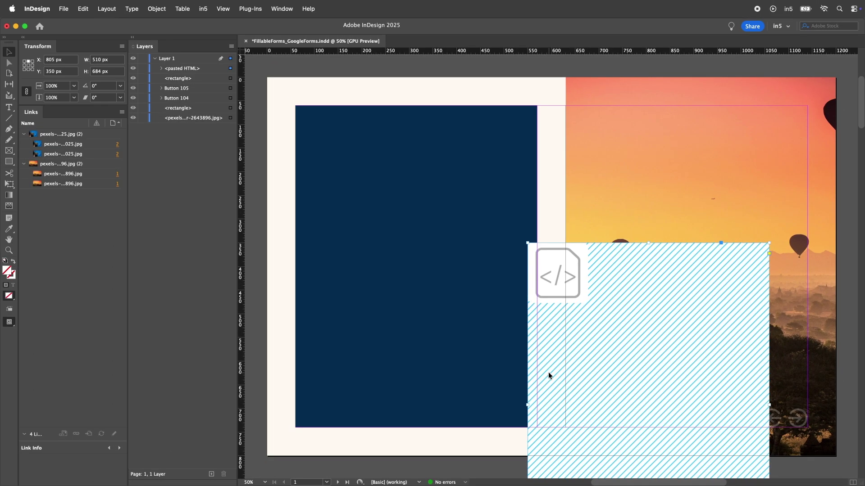
Delete the blue placeholder rectangle and move the HTML object into its place at the column's upper margin.
click(444, 163)
key(Delete)
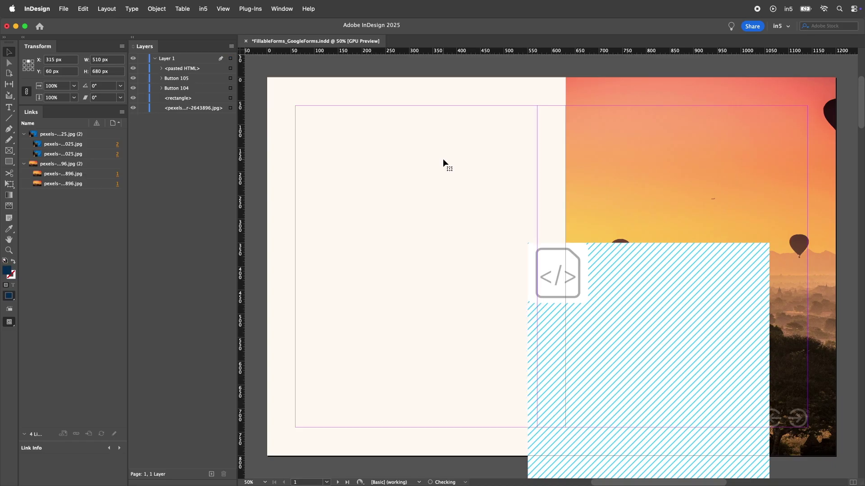
click(443, 163)
drag(604, 281, 372, 140)
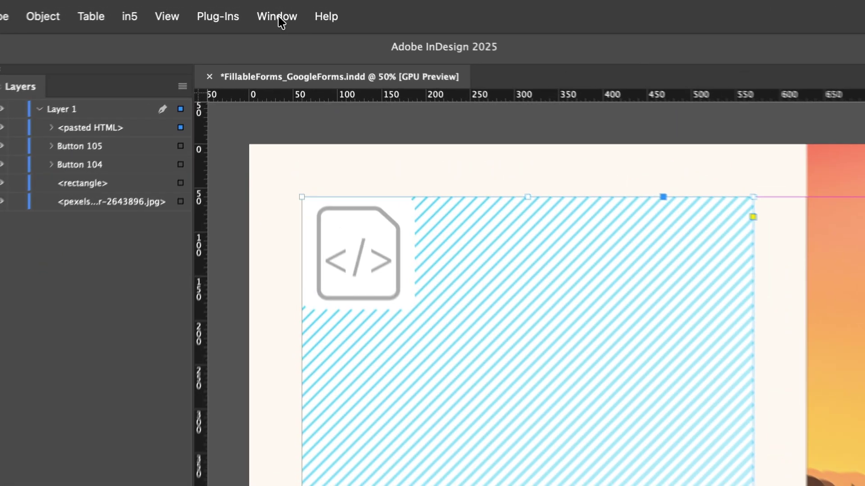
Preview the page with the embedded form in an enlarged EPUB Interactivity Preview, and close the preview.
click(282, 9)
mouse_move(372, 320)
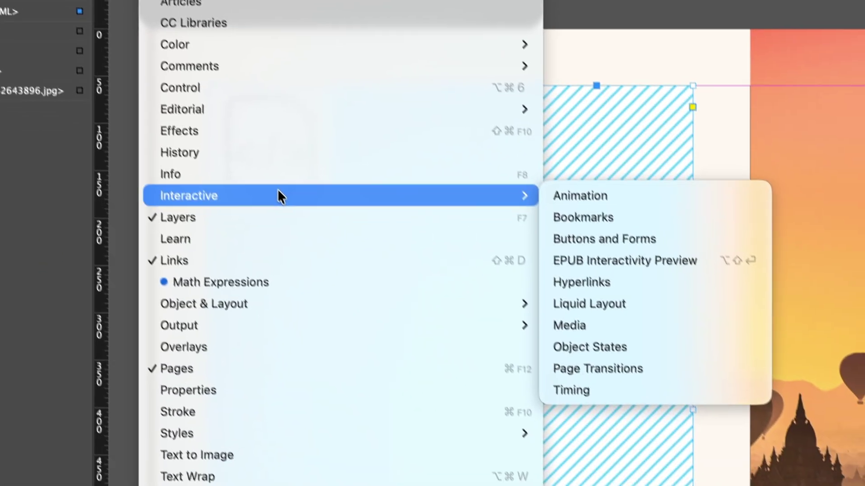
click(580, 240)
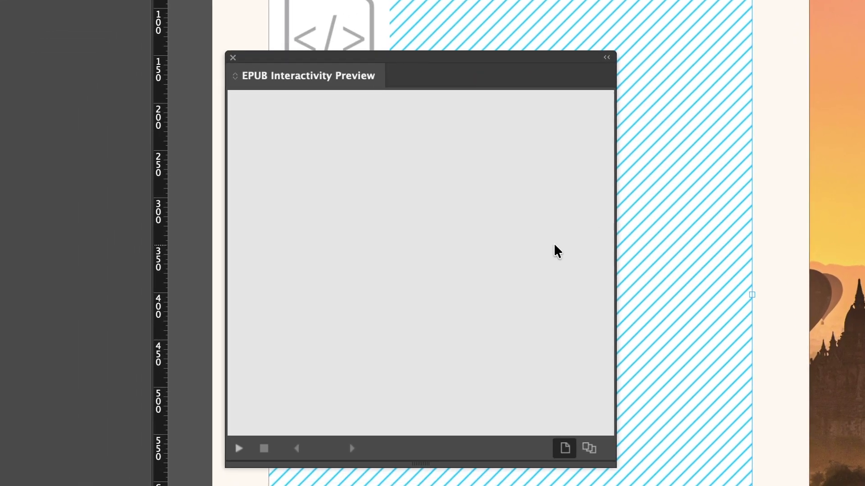
drag(612, 465, 764, 451)
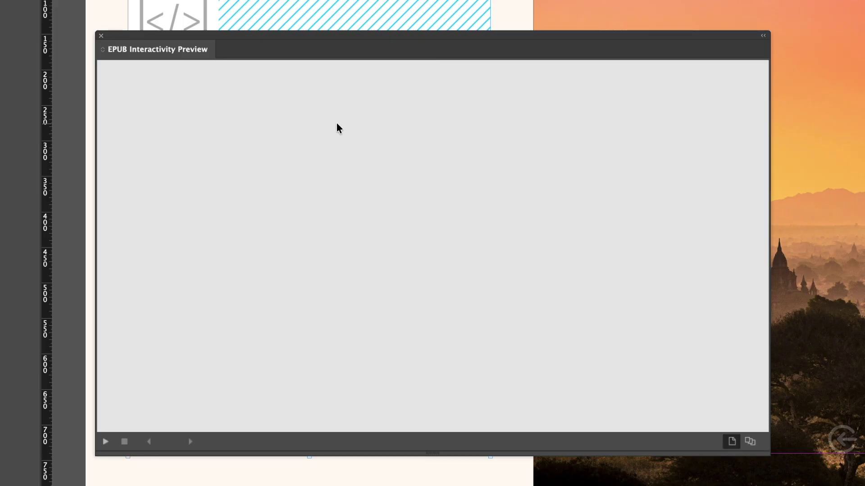
click(105, 442)
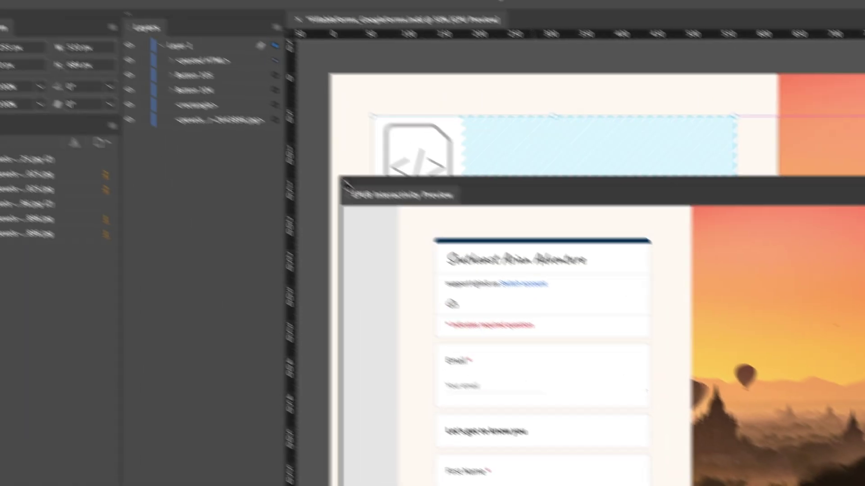
click(101, 36)
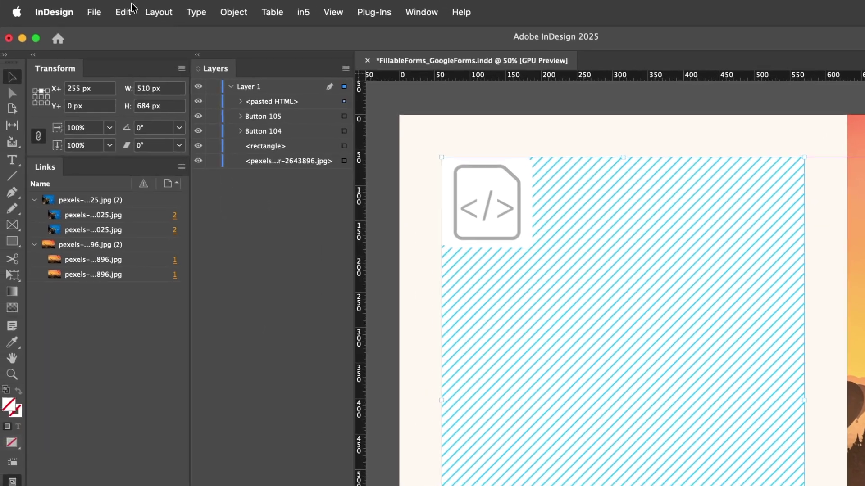
Save the document and export it with the in5 Easy Export Wizard as a One-page site with Pixel perfect text.
click(94, 13)
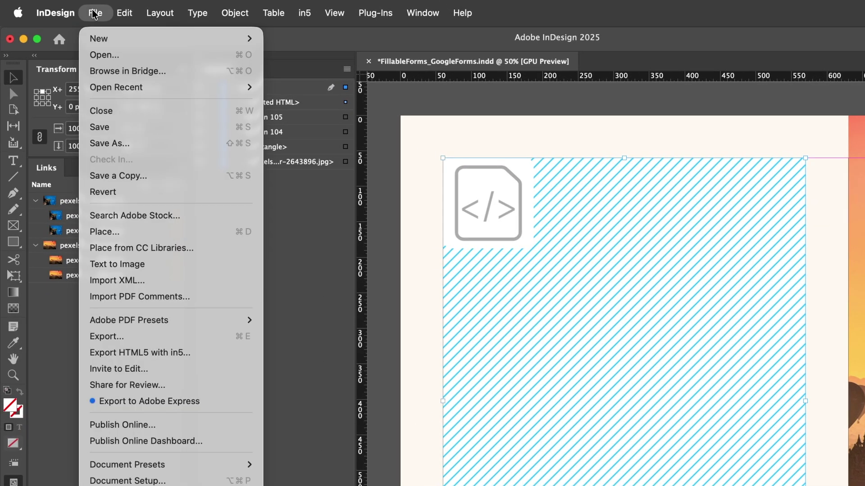
click(110, 130)
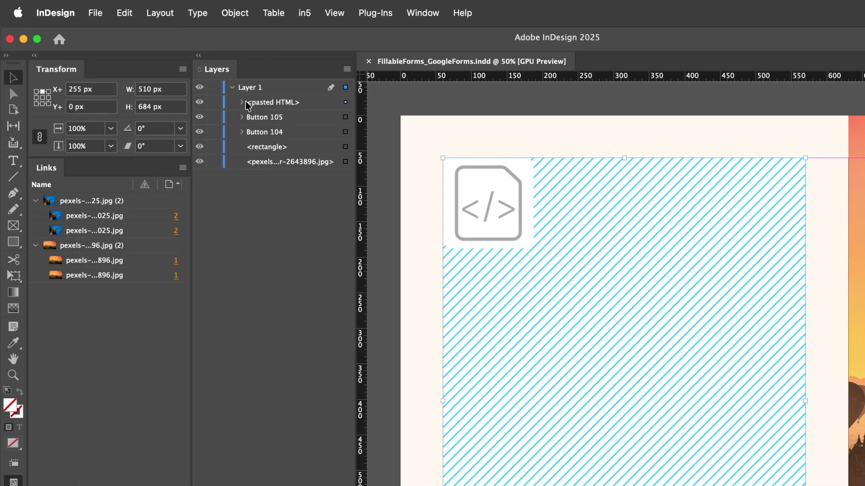
click(305, 13)
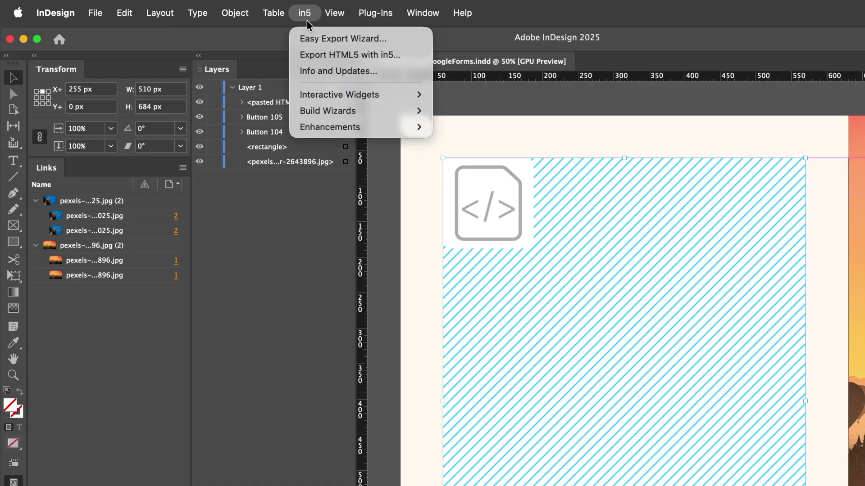
click(306, 39)
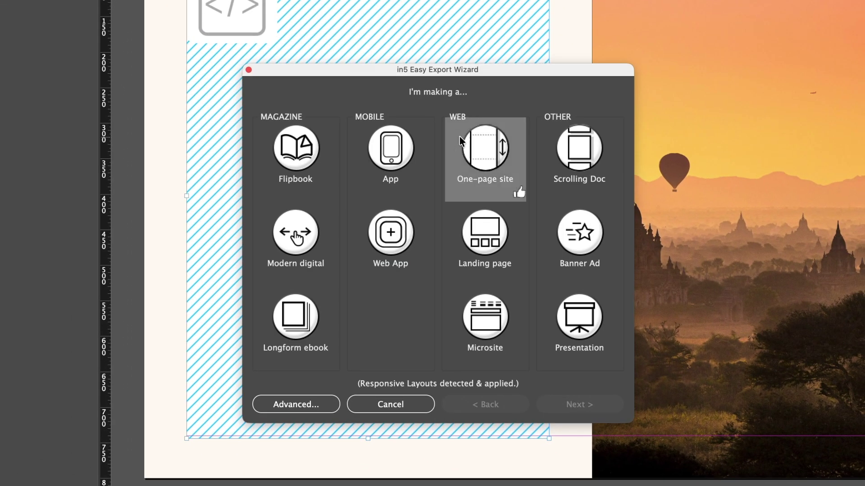
click(460, 138)
click(546, 404)
click(501, 262)
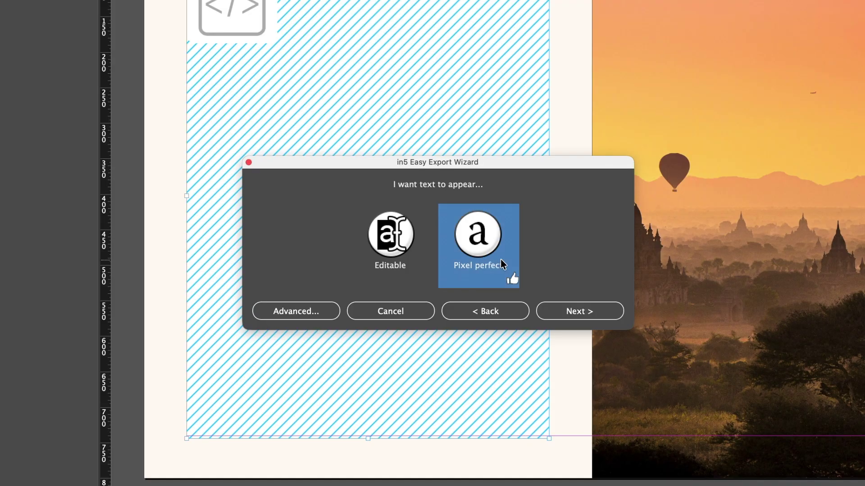
click(558, 311)
click(563, 277)
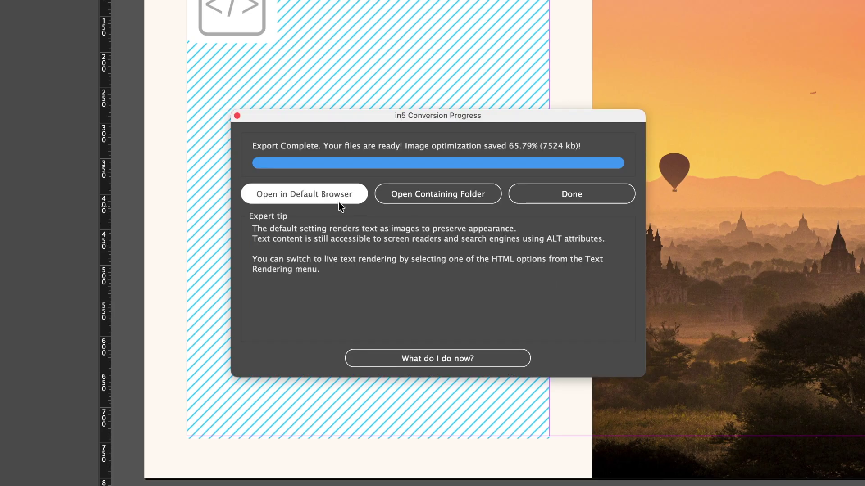
Open the exported page in the default browser and review the embedded travel form down to its Submit button.
click(332, 194)
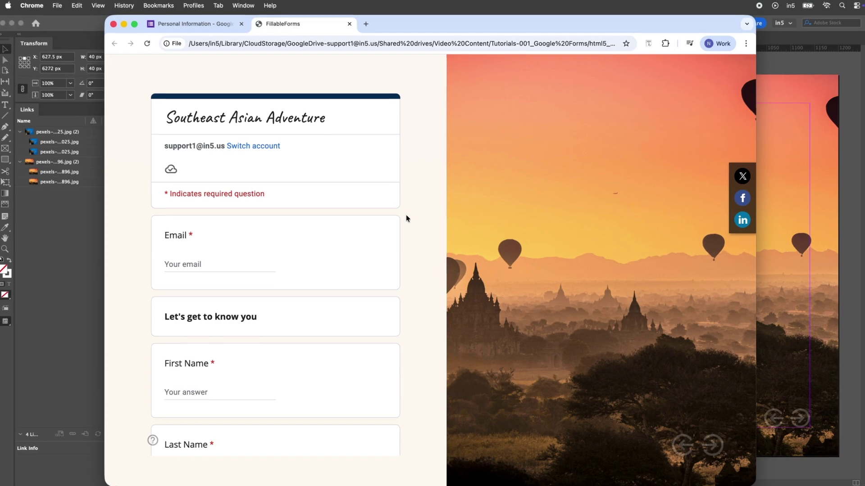
scroll(406, 217, down, 3)
scroll(406, 218, down, 20)
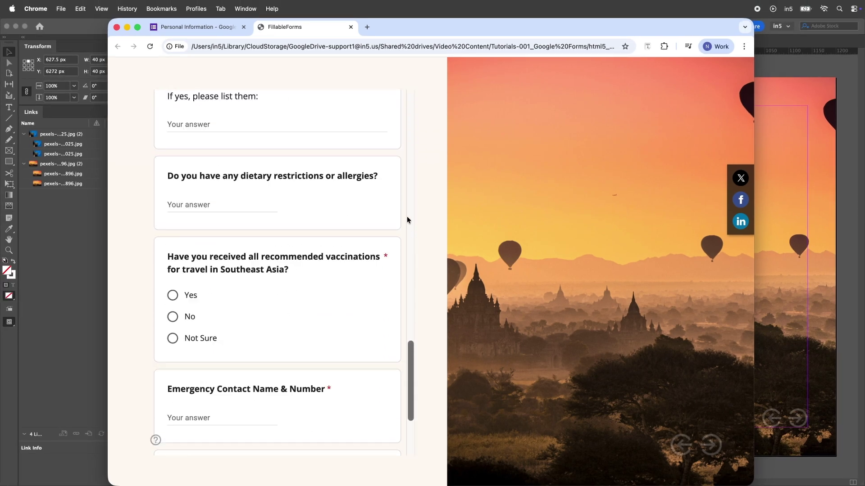
scroll(407, 220, up, 20)
scroll(408, 219, down, 10)
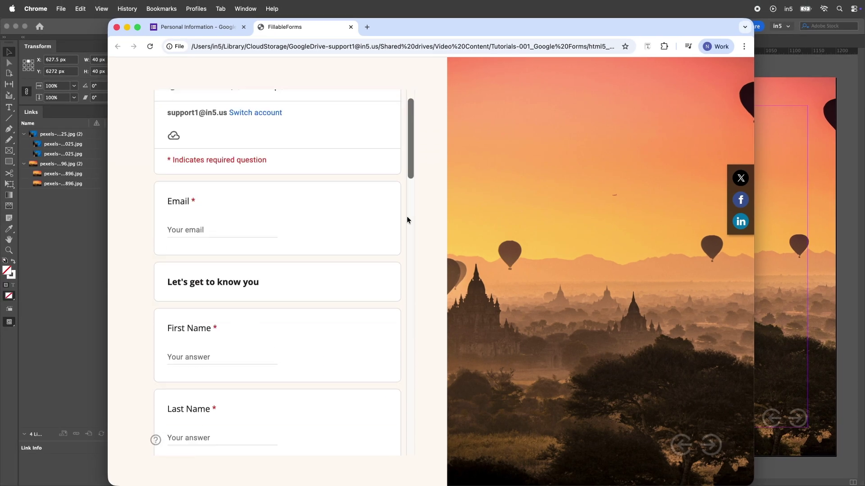
scroll(407, 216, down, 10)
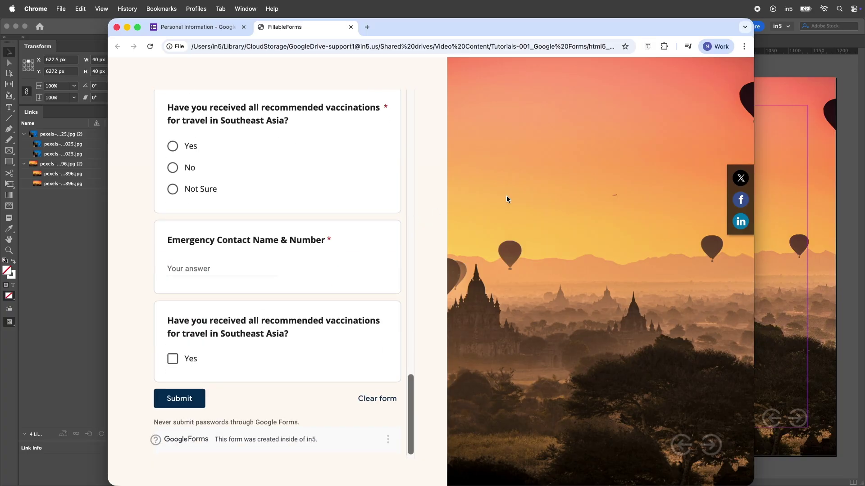
Return to InDesign and, on page 2, draw a 344 × 600 px placeholder rectangle in the blank column beside the reef photo.
key(super+Tab)
click(337, 482)
key(m)
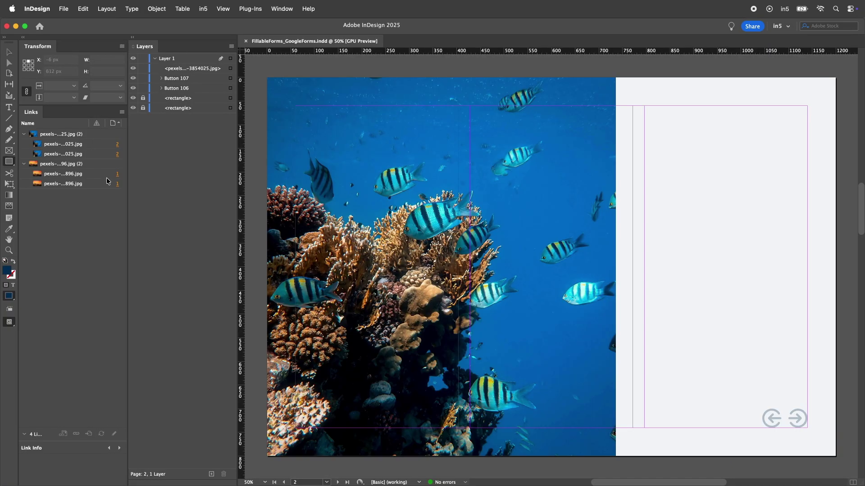
drag(644, 106, 807, 390)
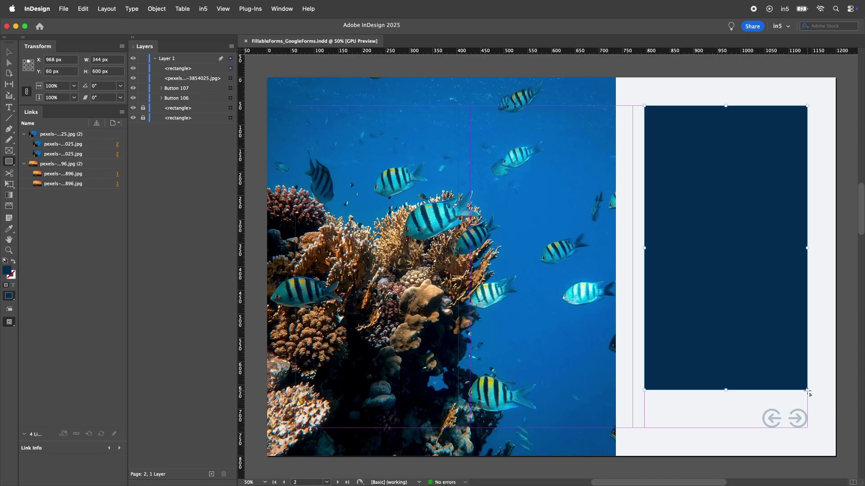
Switch to Chrome and publish the Newsletter Signup form.
key(super+Tab)
click(674, 71)
click(509, 205)
Match the Newsletter Signup form's HTML embed size to the 344 × 600 px placeholder and copy the embed code.
click(715, 73)
click(660, 163)
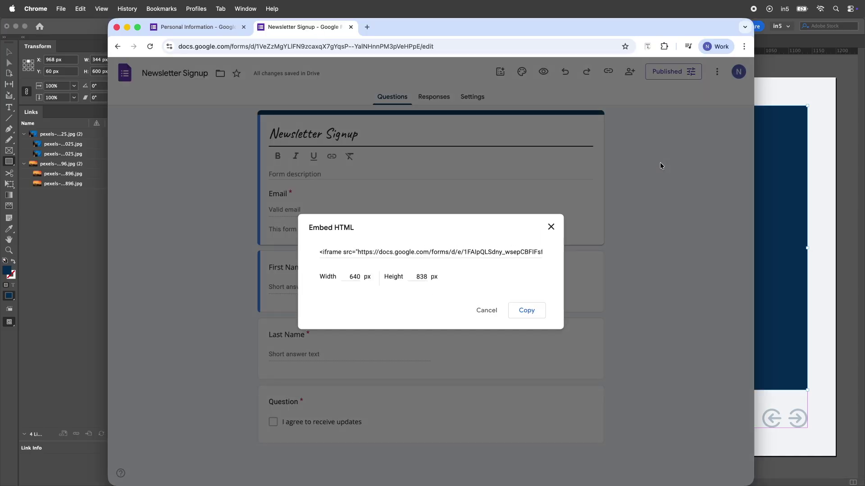
double_click(354, 276)
text(344)
key(Tab)
click(525, 310)
Return to InDesign and insert an HTML object on page 2 with the copied Newsletter Signup embed code.
click(818, 309)
click(158, 9)
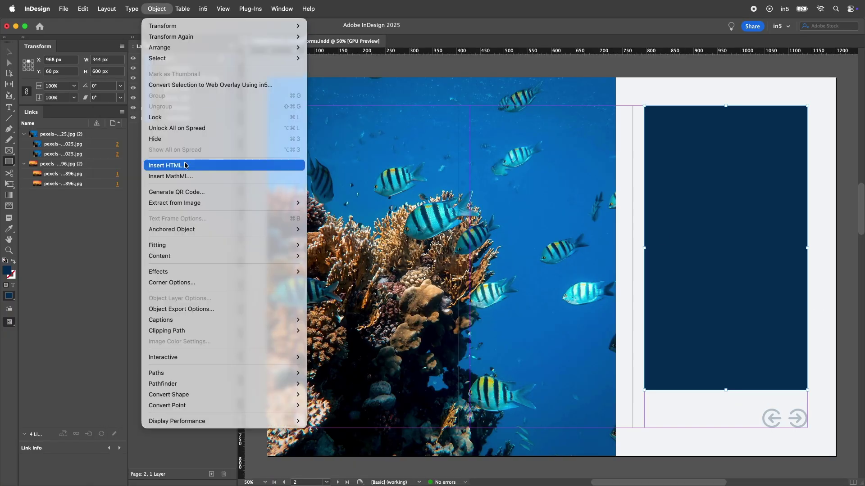
click(182, 166)
click(548, 372)
Delete page 2's placeholder rectangle and move the newsletter HTML object into its place above the navigation arrows.
key(v)
click(695, 194)
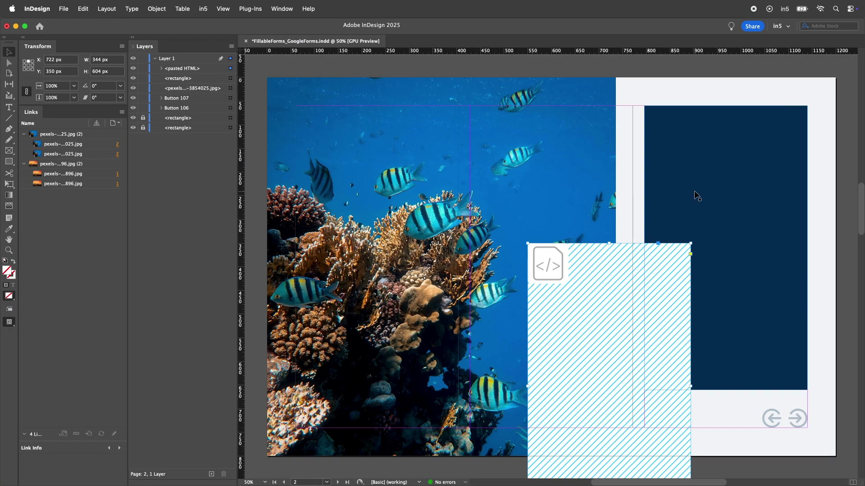
key(Delete)
mouse_move(588, 309)
mouse_down()
mouse_move(705, 176)
mouse_move(690, 177)
mouse_up()
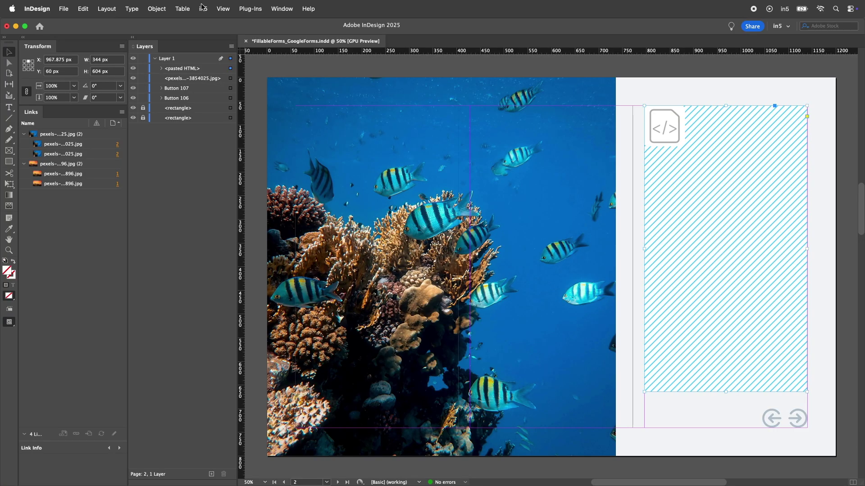
Preview page 2 with the embedded newsletter form in the EPUB Interactivity Preview, and close the preview.
click(282, 9)
mouse_move(297, 160)
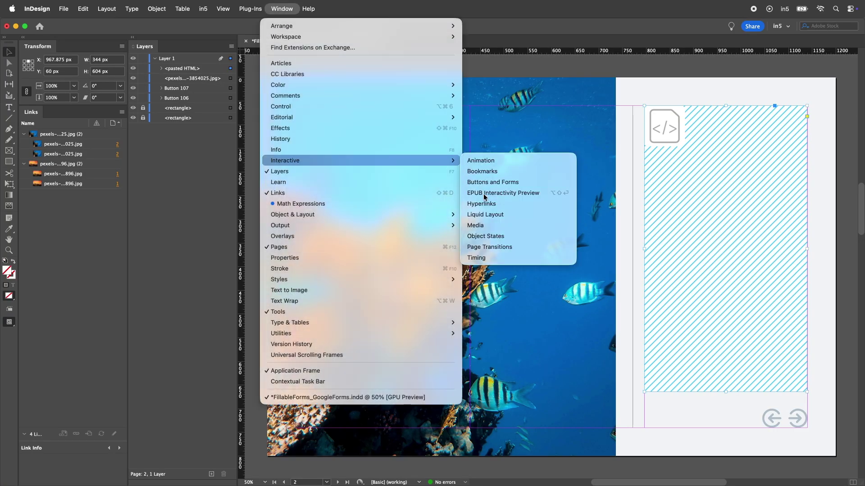
click(490, 193)
click(280, 420)
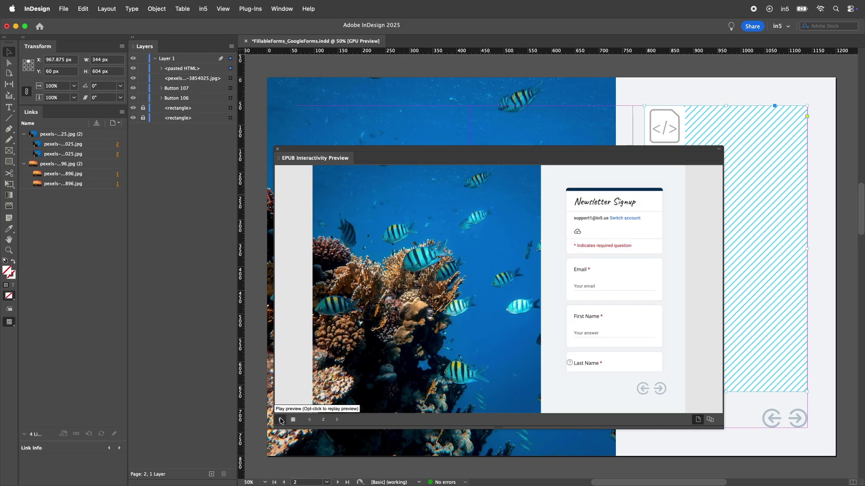
click(277, 149)
Save the document and export it with the in5 Easy Export Wizard as a One-page site titled FillableForms.
click(64, 9)
click(63, 85)
click(203, 9)
click(206, 26)
click(491, 238)
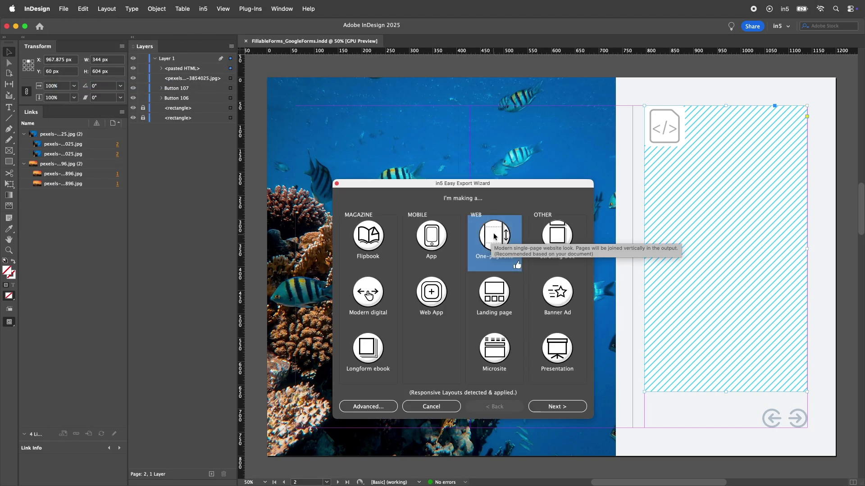
click(557, 407)
click(555, 345)
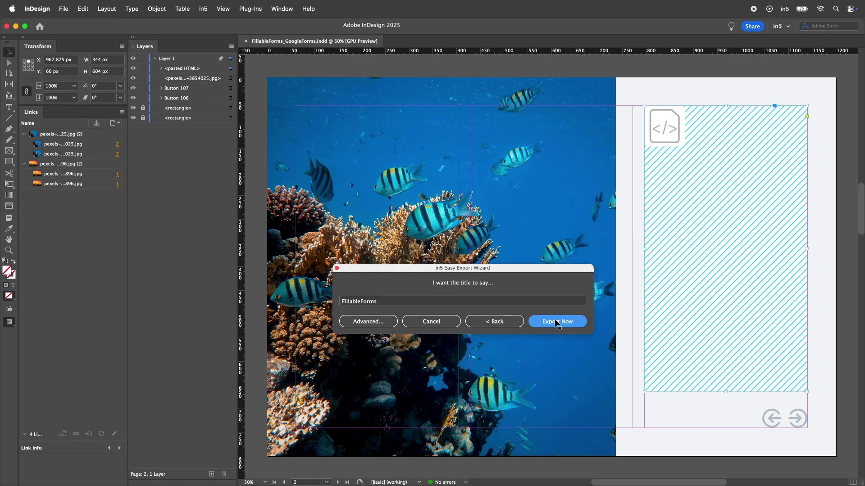
click(556, 321)
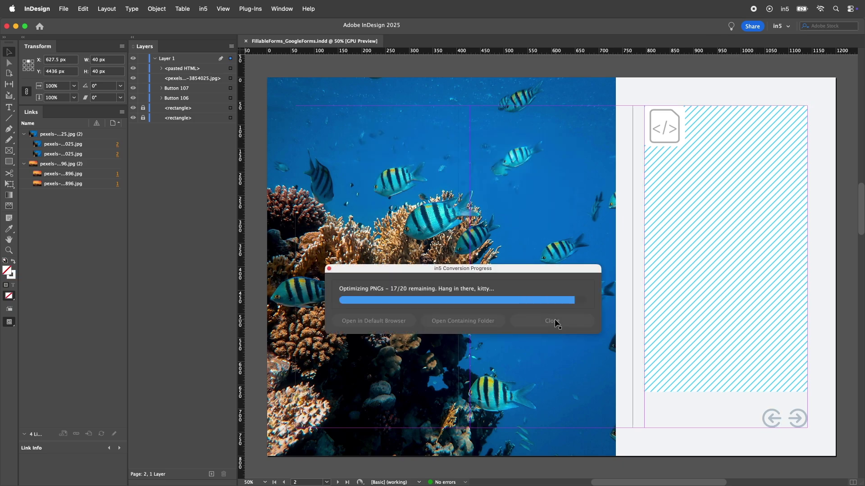
Check both embedded forms and the page navigation in the exported HTML5 document, and close it.
scroll(373, 321, down, 10)
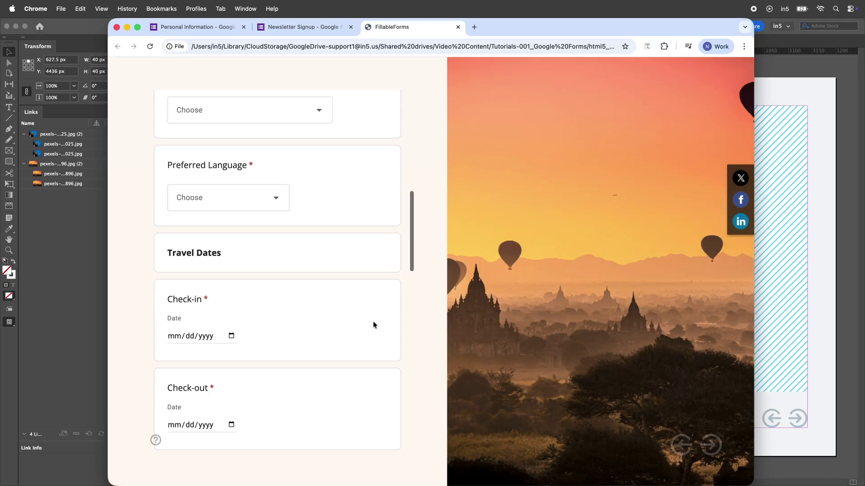
scroll(373, 321, down, 2)
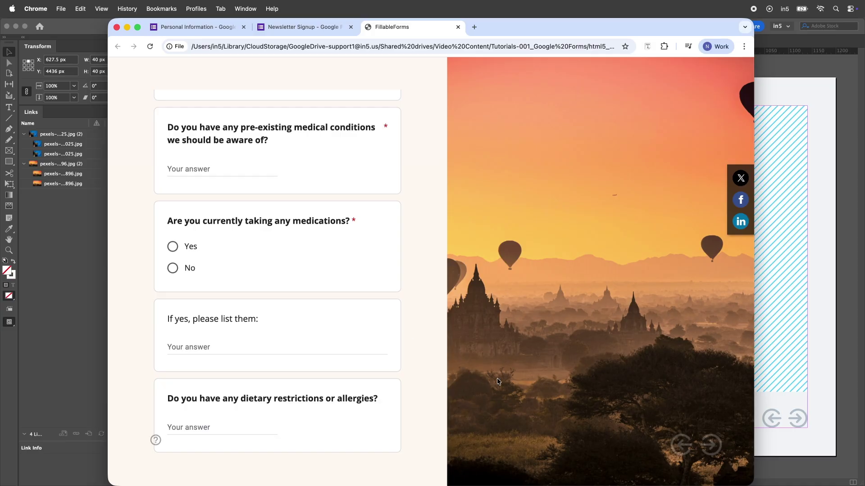
click(711, 446)
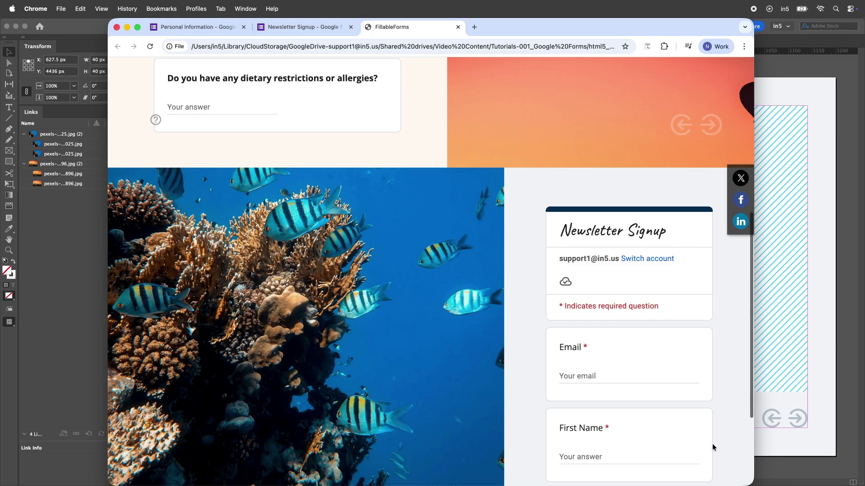
scroll(699, 298, down, 5)
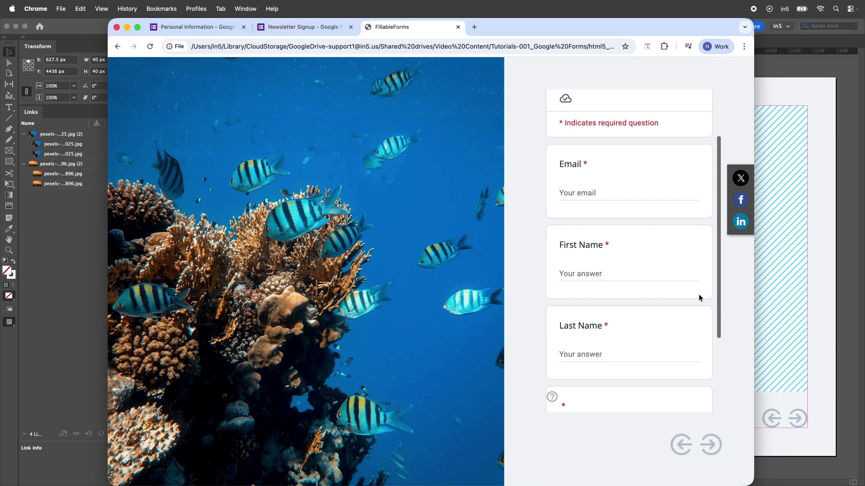
scroll(698, 295, up, 5)
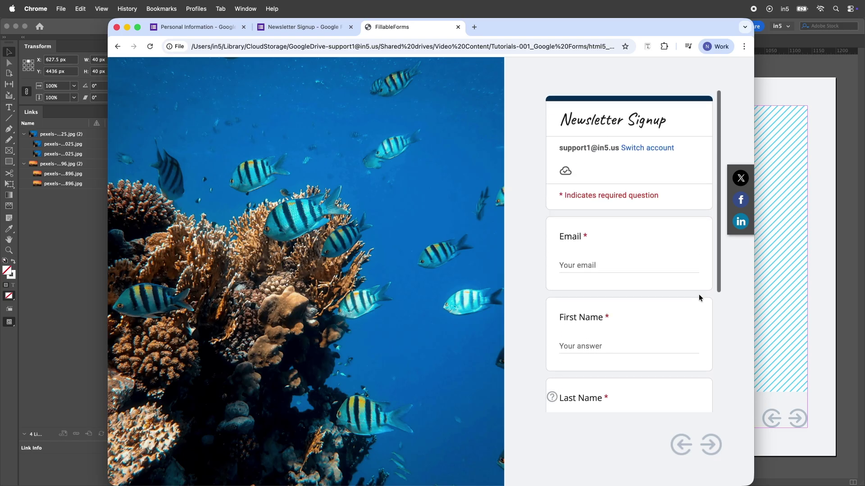
key(super+w)
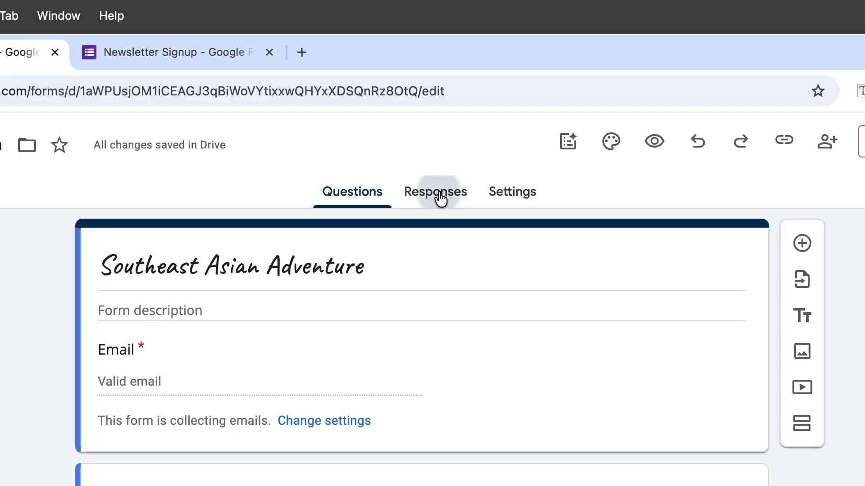
Link the Personal Information form's responses to a new Google Sheets spreadsheet.
click(441, 198)
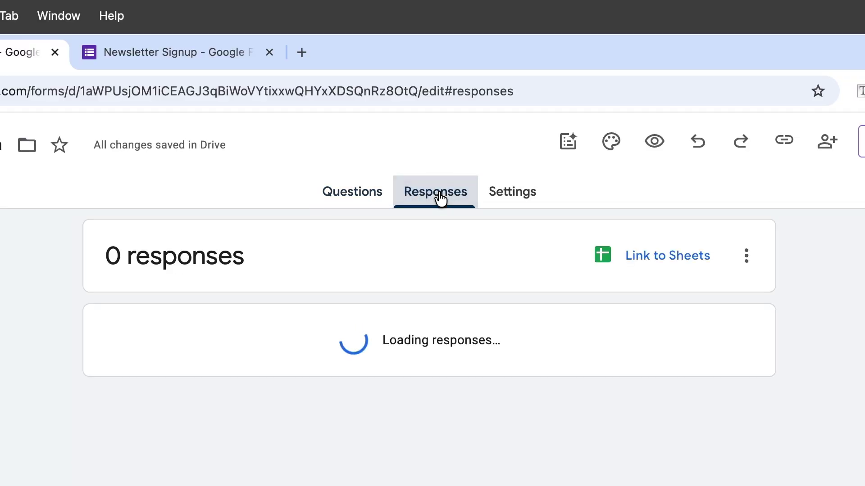
click(606, 246)
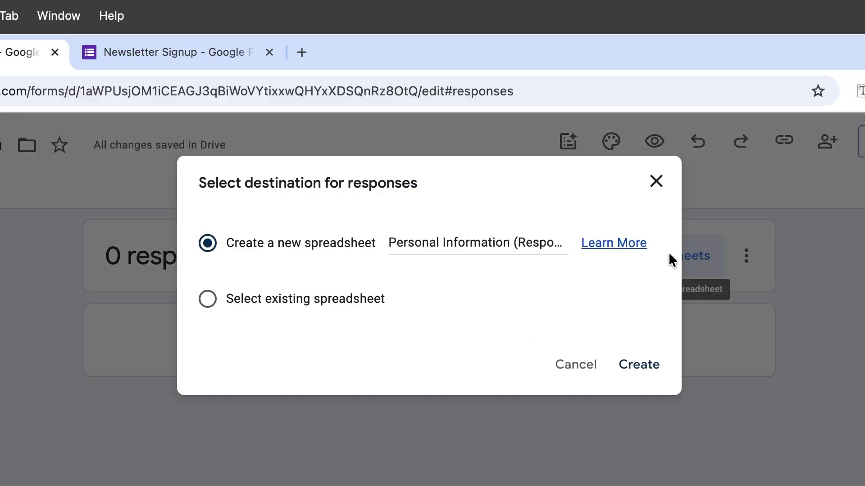
click(638, 365)
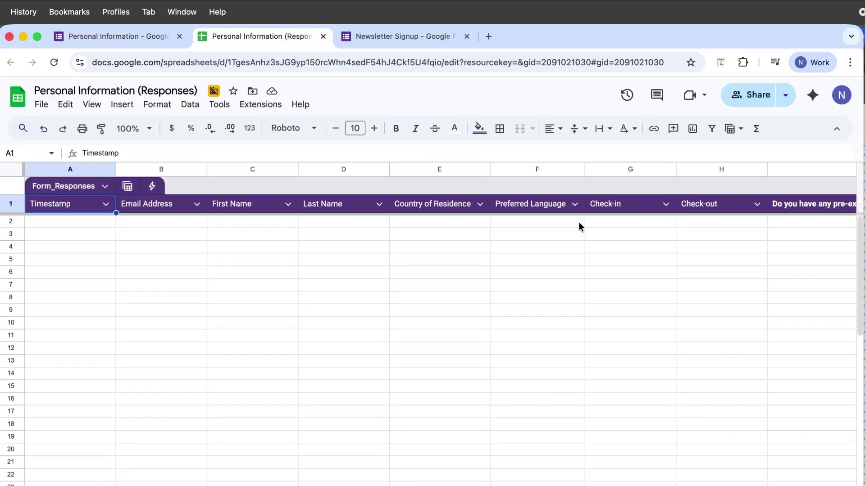
Return to the Personal Information form and turn on email notifications for new responses.
click(131, 40)
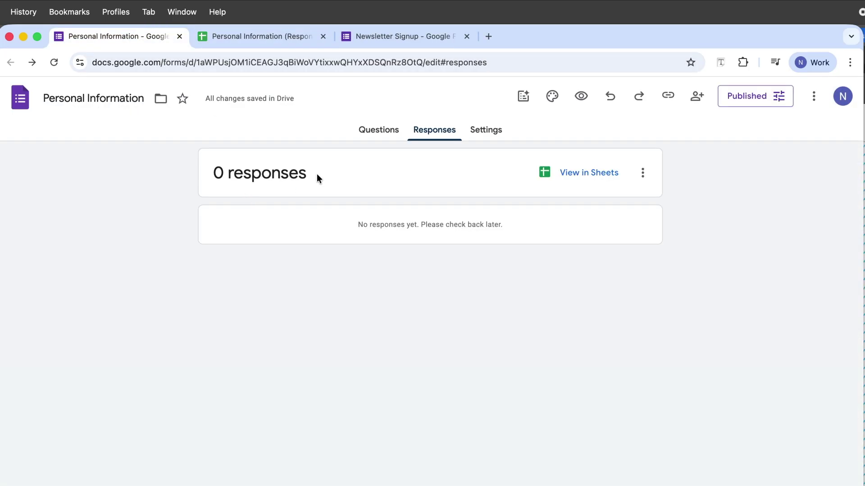
click(642, 175)
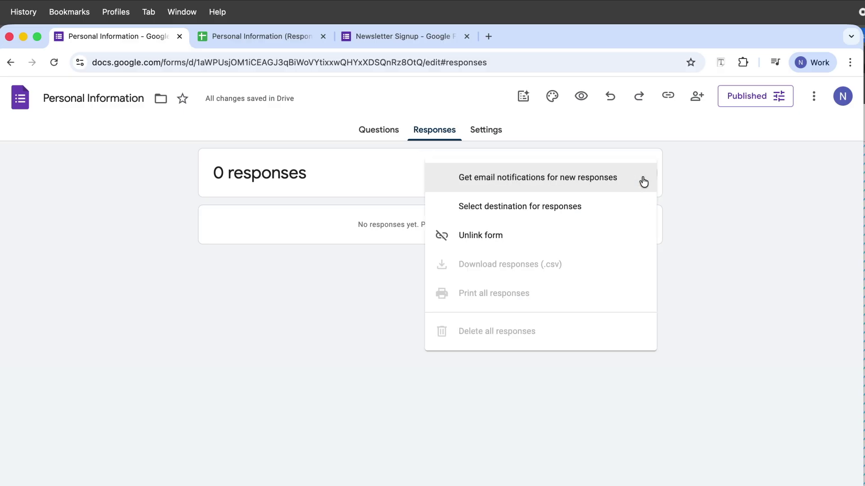
click(607, 180)
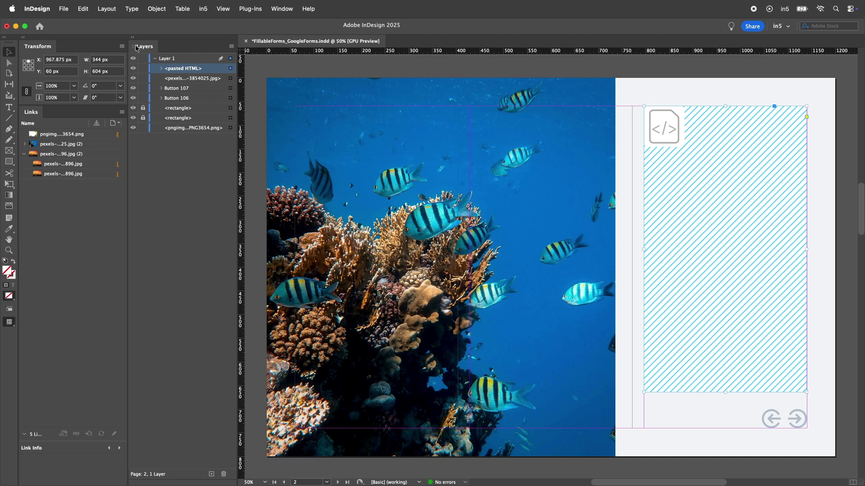
In InDesign, insert an HTML object with the form's iframe embed code on page 2 and place it at X 968 px, Y 60 px.
click(157, 9)
click(230, 167)
text(<iframe src="https://docs.google.com/forms/d/e/1FAIpQLSdny_wsepCBFIFsfwl4HOy6vN663HT1raDlbW-TDZeYMg8z7w/viewform?embedded=true" width="344" height="600" frameborder="0" marginheight="0" marginwidth="0">Loading…</iframe>)
click(548, 371)
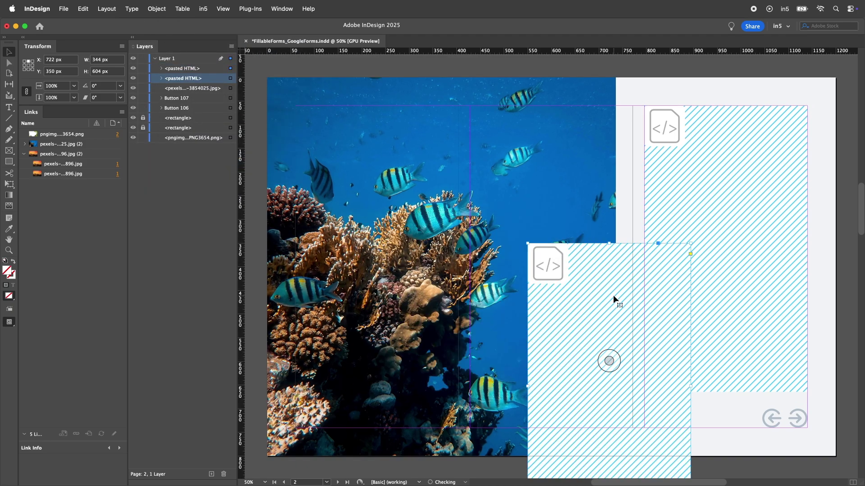
drag(637, 309, 629, 318)
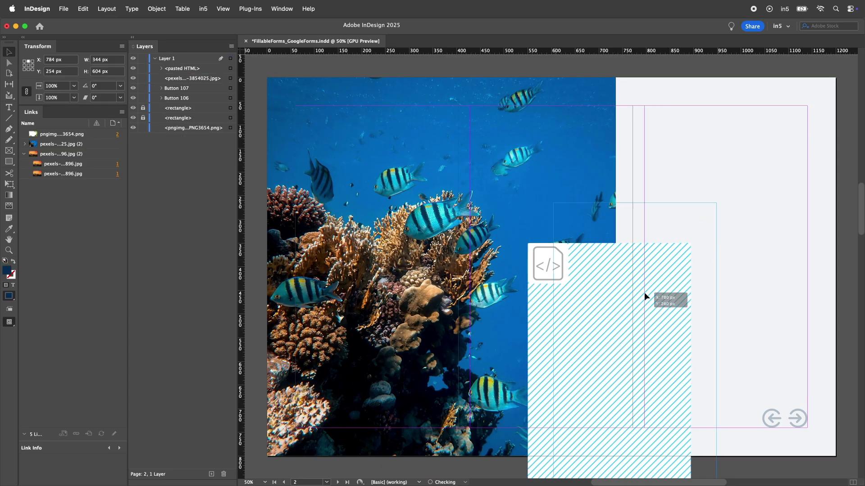
drag(733, 207, 732, 206)
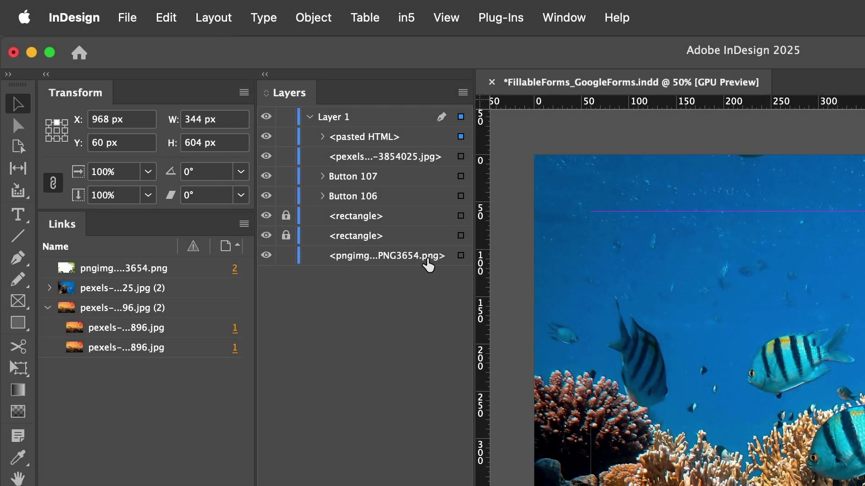
Move the pngimg PNG3654.png image from the bottom of Layer 1 up to the <pasted HTML> object.
click(412, 259)
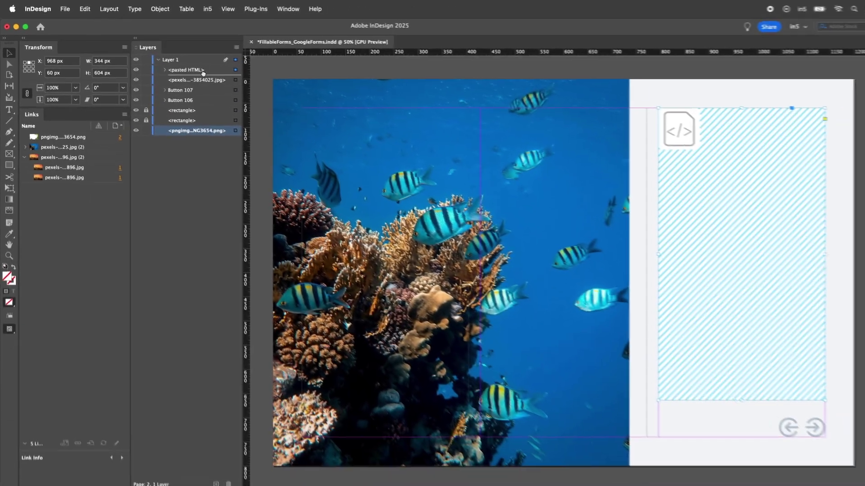
drag(399, 259, 398, 138)
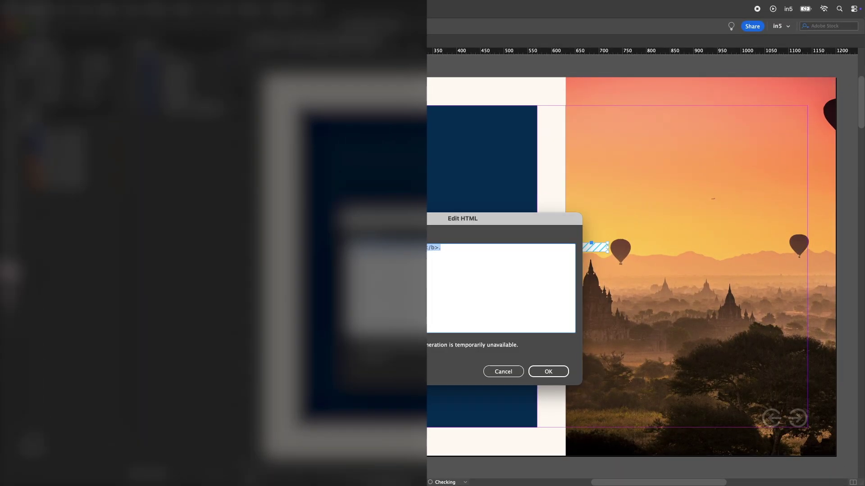
Replace the placeholder code of the new HTML object on page 1 with the copied form embed code.
key(super+v)
click(540, 374)
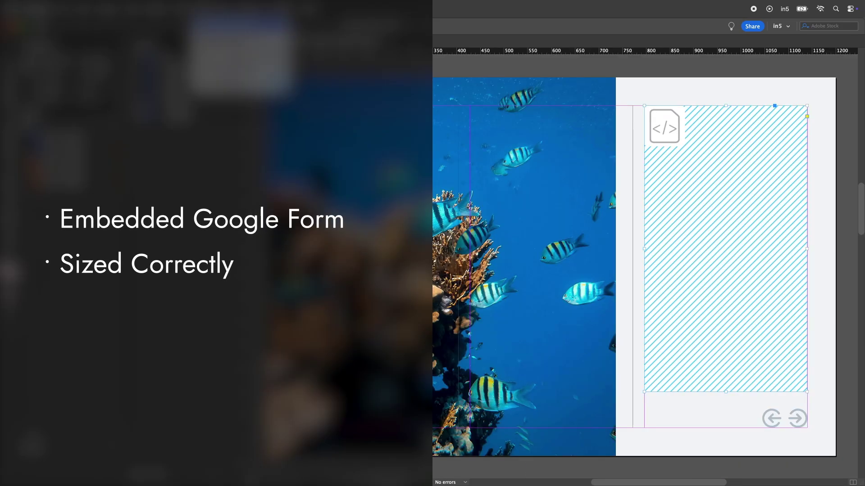
Export the document with the in5 Easy Export Wizard as a One-page site.
click(494, 237)
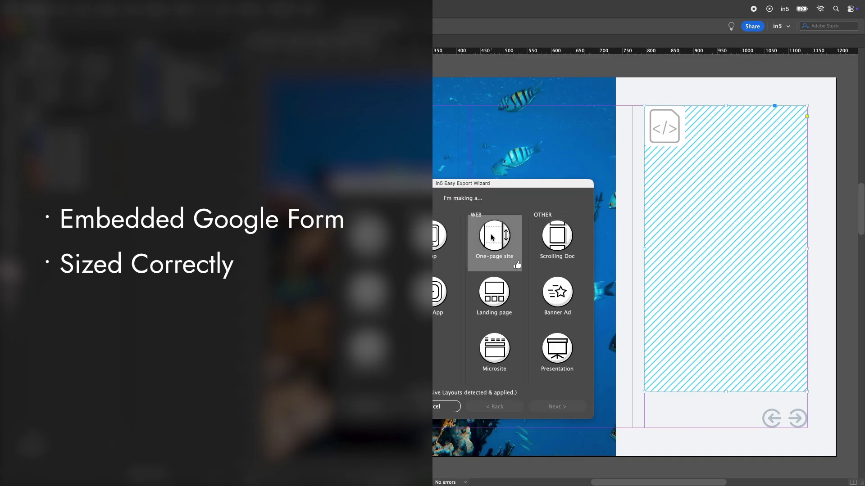
click(558, 406)
click(557, 344)
click(553, 321)
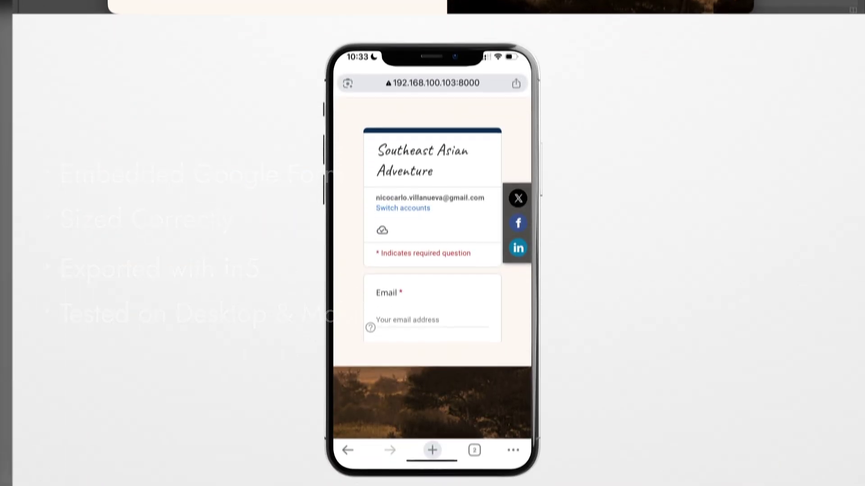
Check the embedded Southeast Asian Adventure form in the exported document on a phone.
scroll(433, 243, down, 5)
click(433, 261)
In Chrome, connect the Personal Information form's responses to a newly created spreadsheet.
click(432, 338)
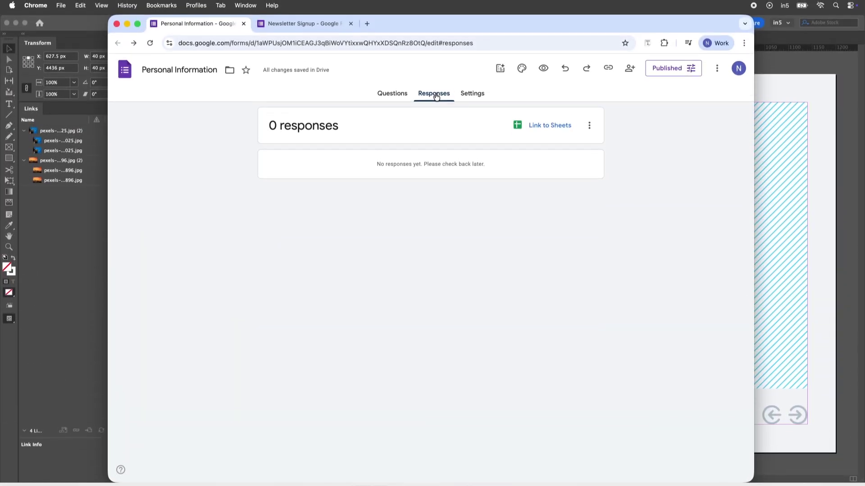
click(544, 125)
click(535, 179)
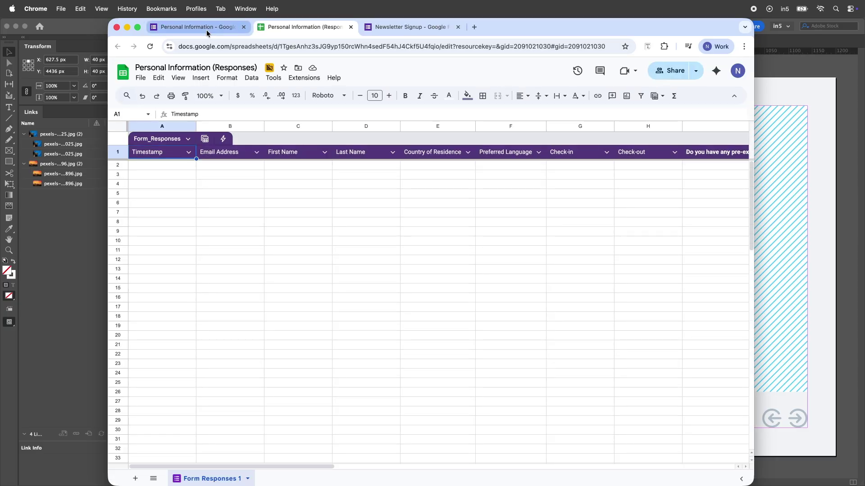
Go back to the Personal Information form and enable email notifications for new responses.
click(194, 27)
click(589, 128)
click(563, 138)
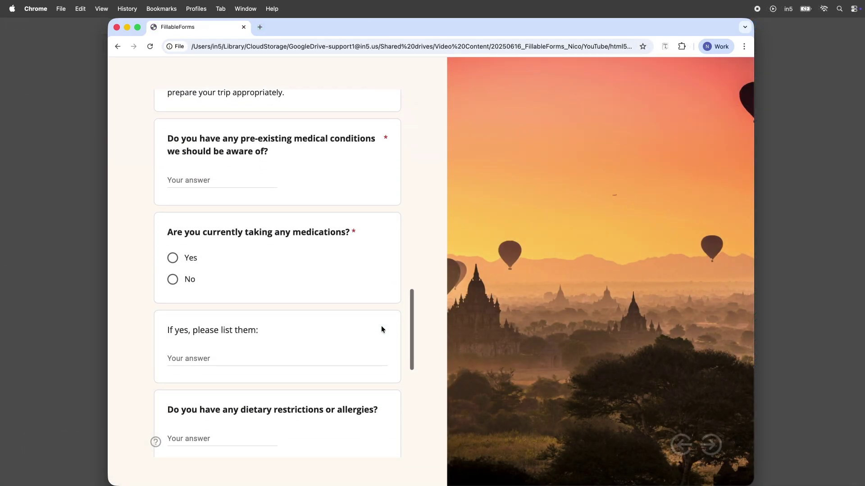
Review the remaining questions of the embedded travel form in the exported FillableForms page, down to the form's end.
scroll(381, 326, down, 8)
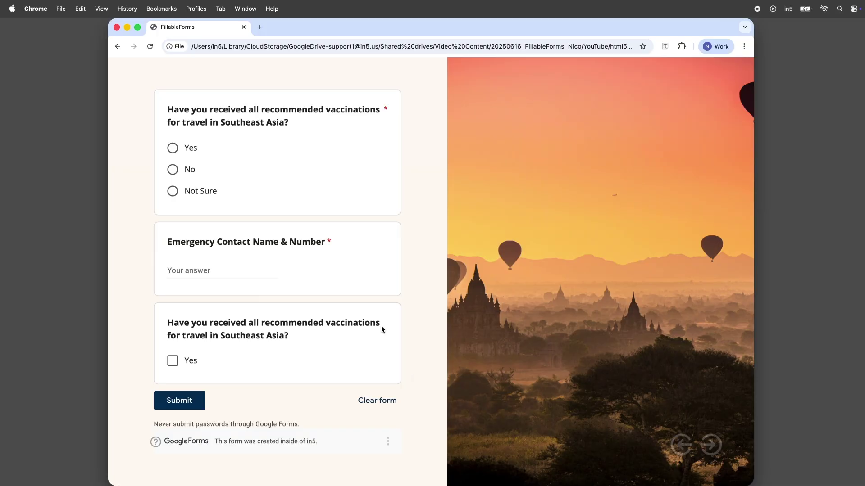